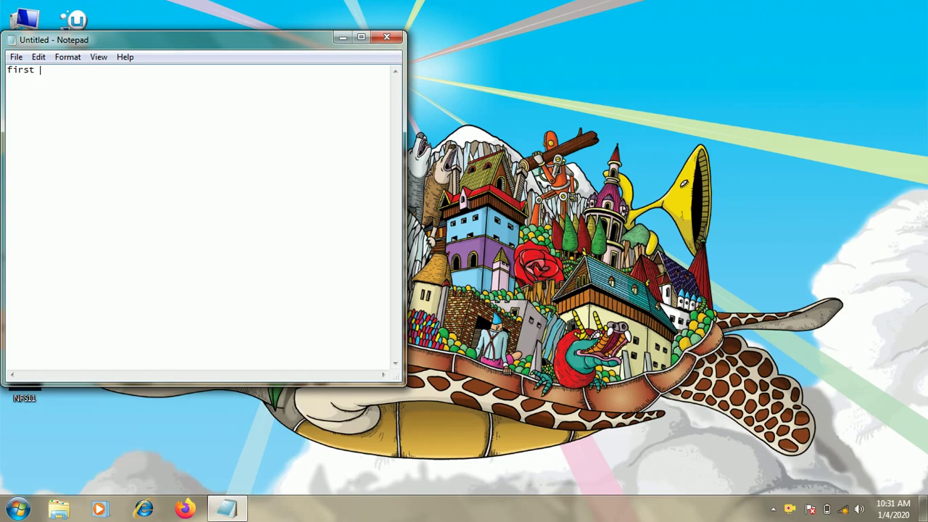
# Step: Complete the note's first line as "first open computer management" and minimize the note window
pyautogui.write('computer mana')
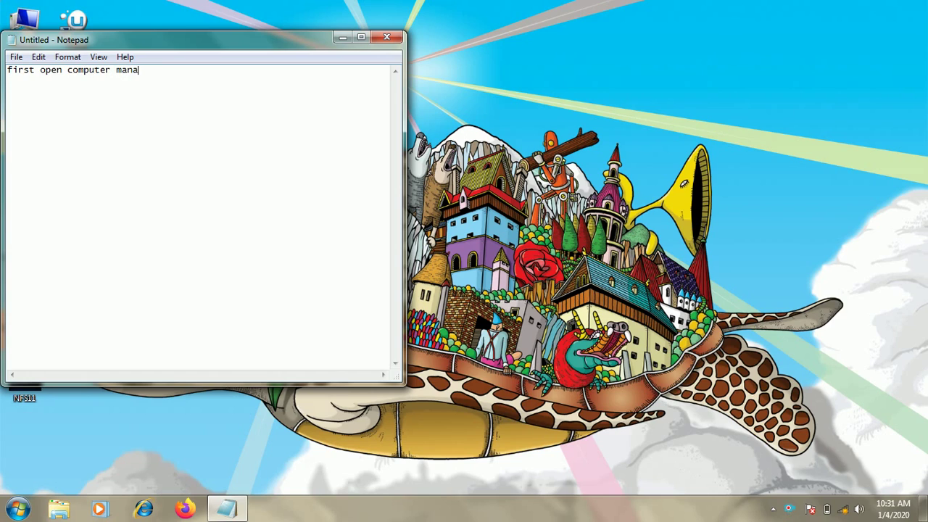
pyautogui.write('gement')
pyautogui.moveTo(179, 80); pyautogui.dragTo(6, 90)
pyautogui.click(177, 118)
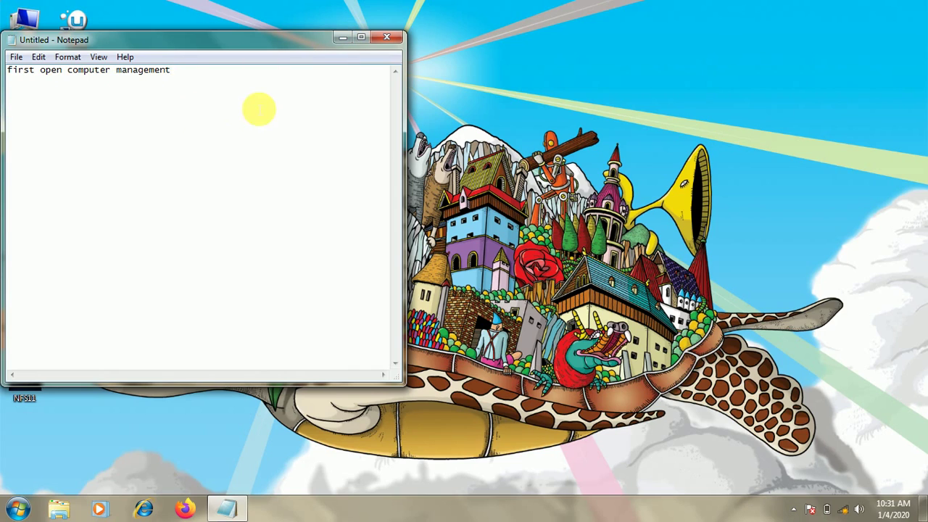
pyautogui.click(336, 38)
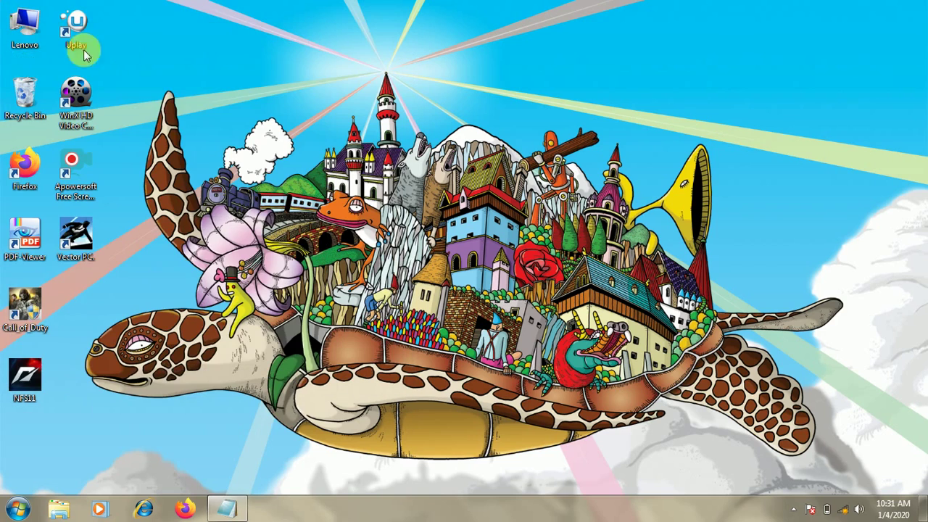
# Step: Open Computer Management for the Lenovo computer and show Disk Management
pyautogui.rightClick(39, 32)
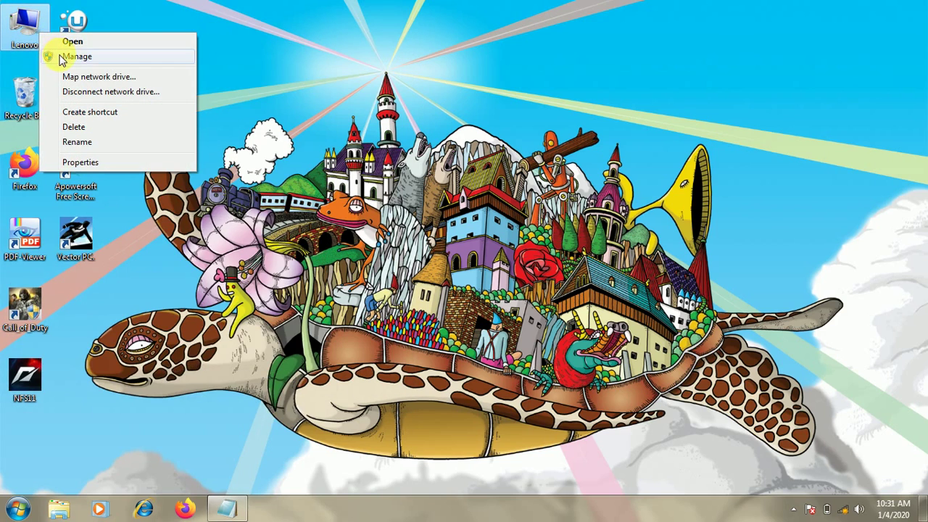
pyautogui.click(62, 58)
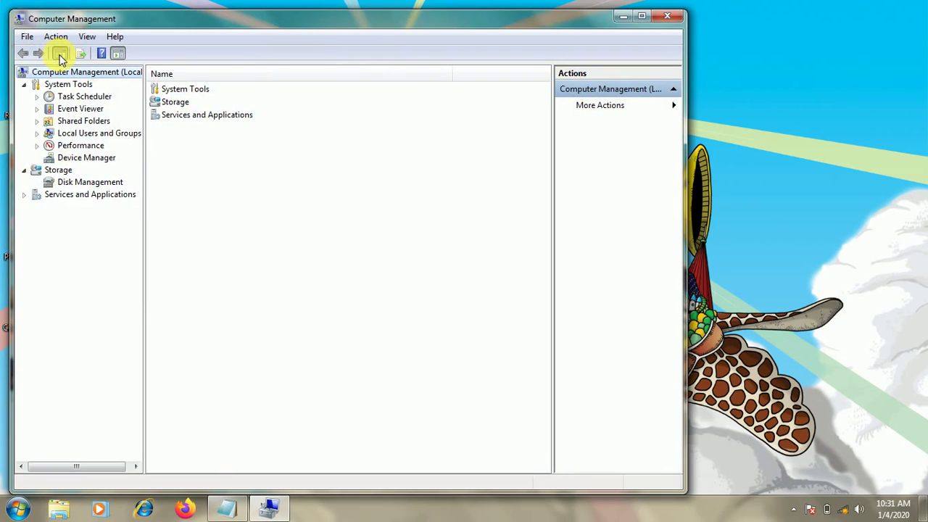
pyautogui.click(100, 185)
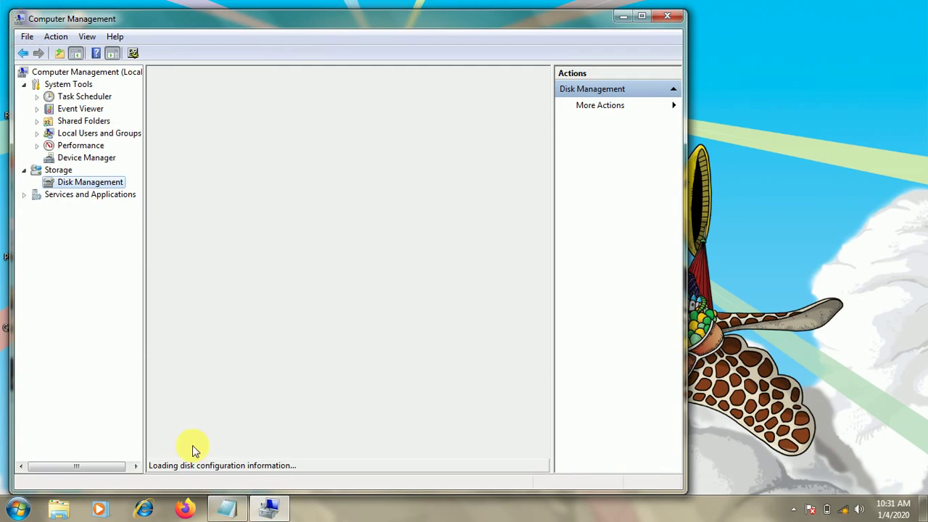
# Step: Switch to Notepad, add the line "next click disk management" to the note, and minimize it
pyautogui.click(218, 505)
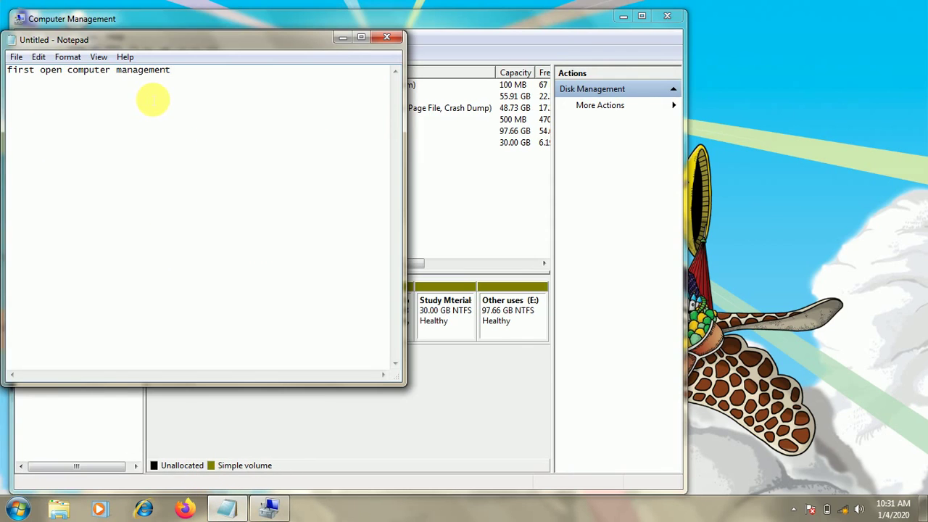
pyautogui.press('Return')
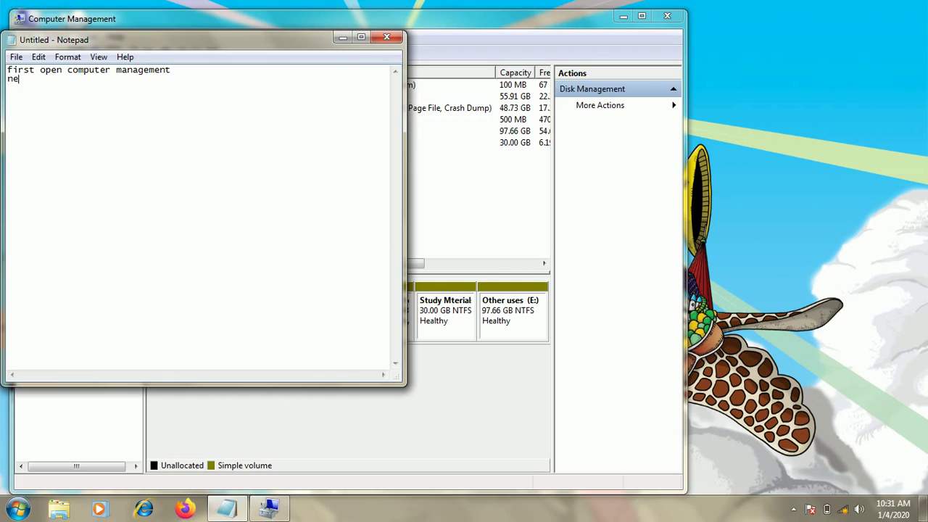
pyautogui.write('next click disk management')
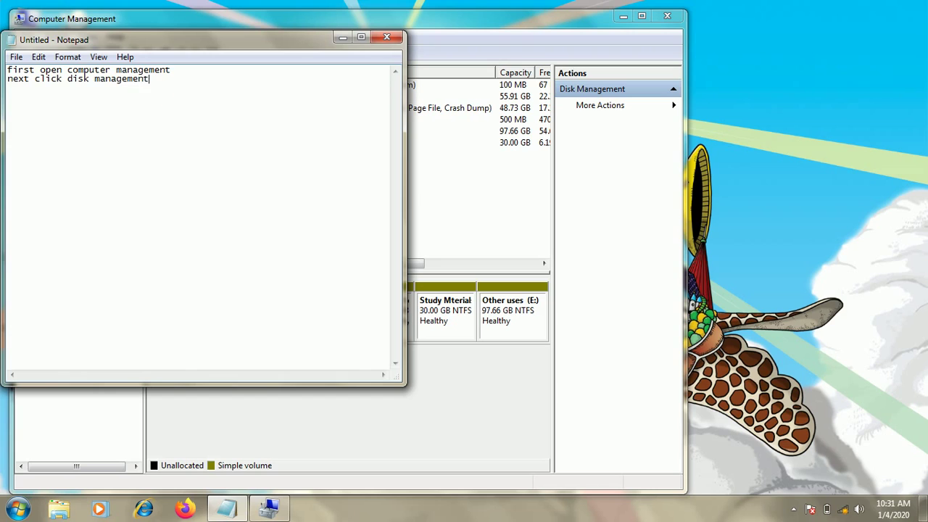
pyautogui.moveTo(181, 87); pyautogui.dragTo(11, 104)
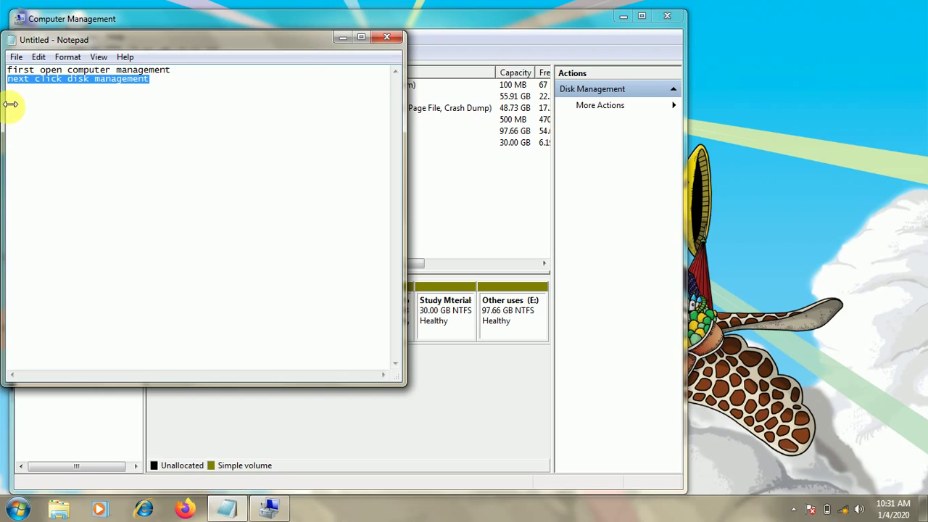
pyautogui.click(342, 37)
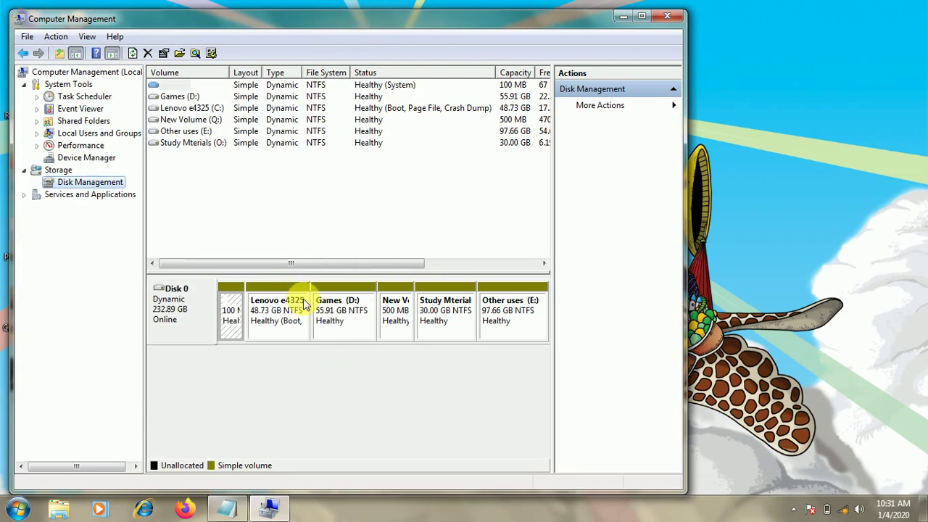
# Step: Shrink the New Volume (Q:) partition on Disk 0 by 100 MB
pyautogui.rightClick(399, 320)
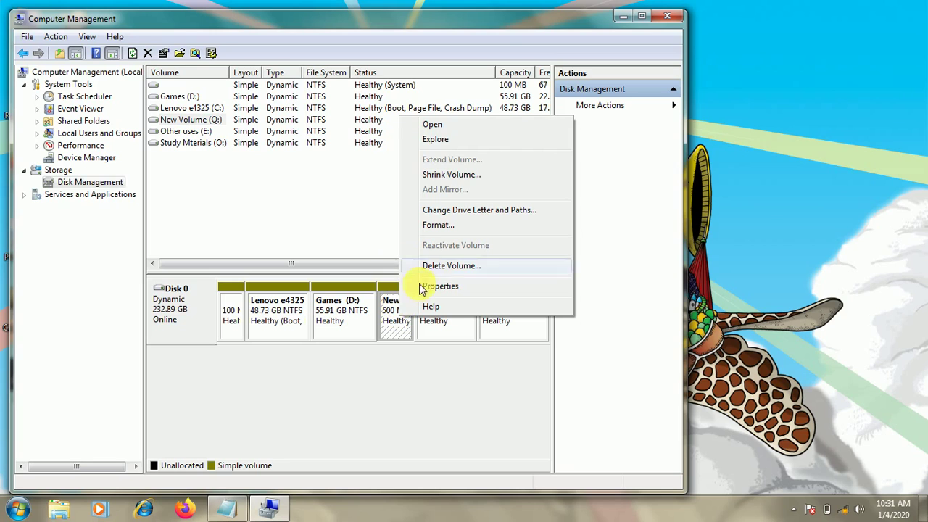
pyautogui.click(456, 176)
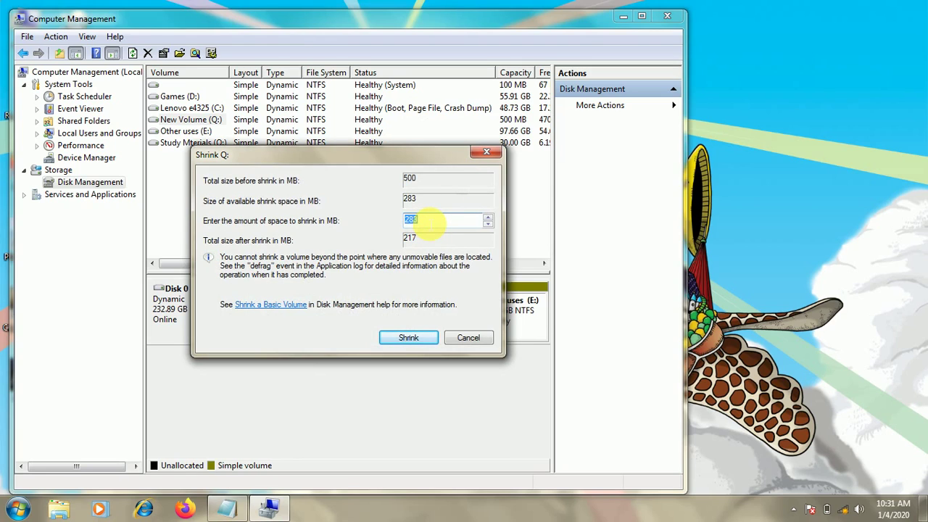
pyautogui.click(429, 221)
pyautogui.press('BackSpace')
pyautogui.press('BackSpace')
pyautogui.press('BackSpace')
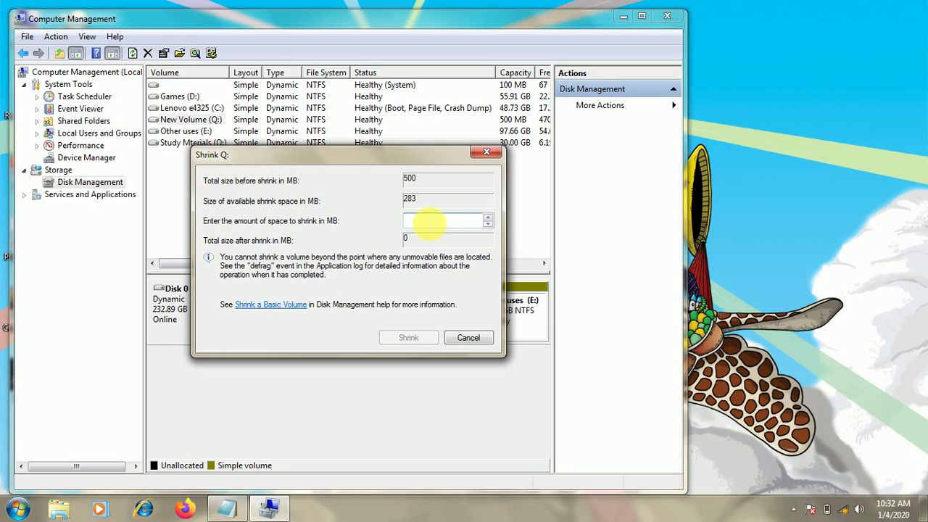
pyautogui.write('100')
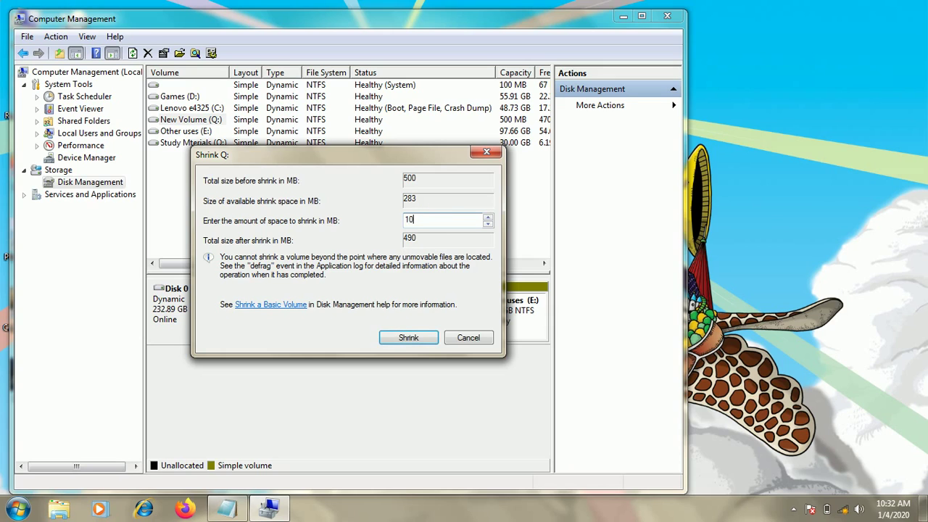
pyautogui.click(415, 339)
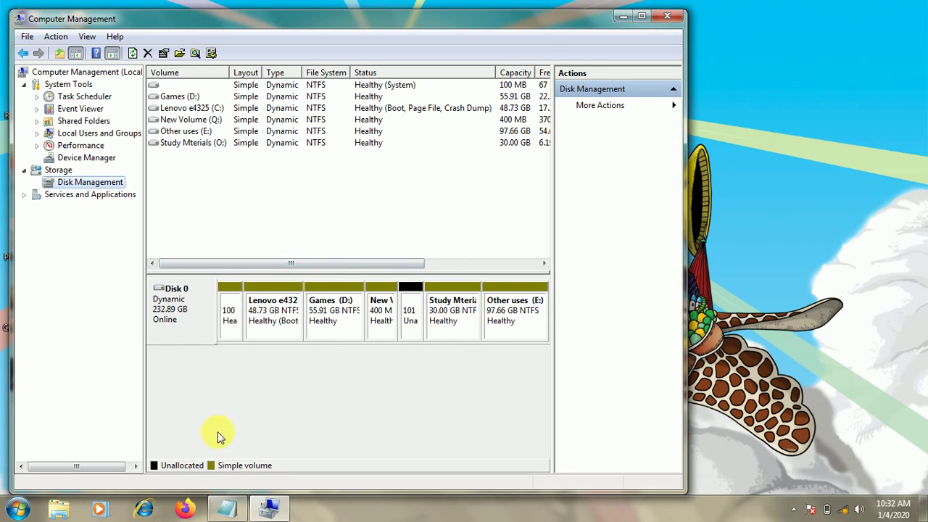
# Step: Switch to Notepad, add the line "after shrinking disk" to the note, and minimize it
pyautogui.click(229, 508)
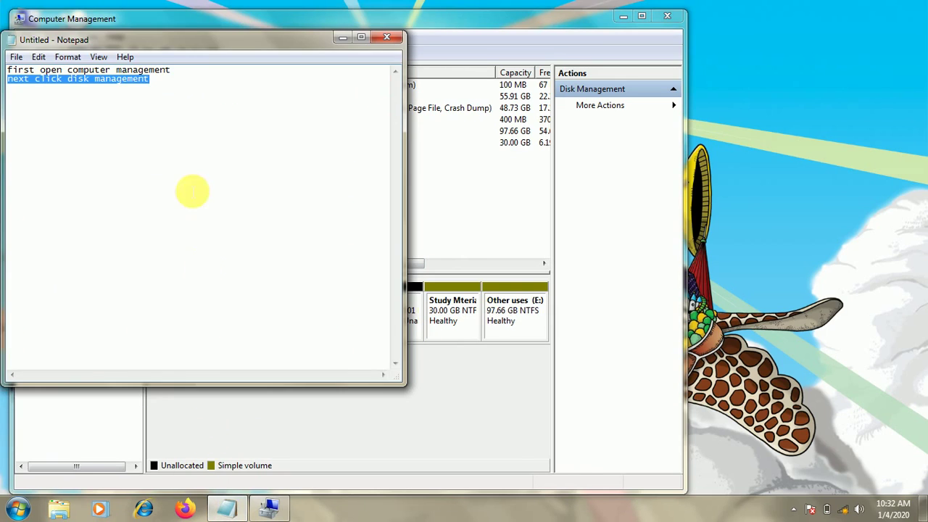
pyautogui.click(180, 124)
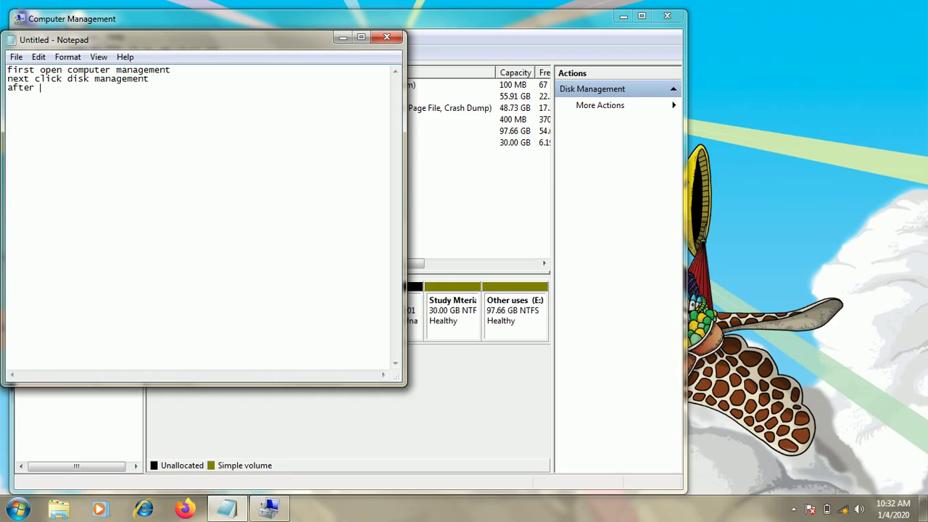
pyautogui.write('rinking disk')
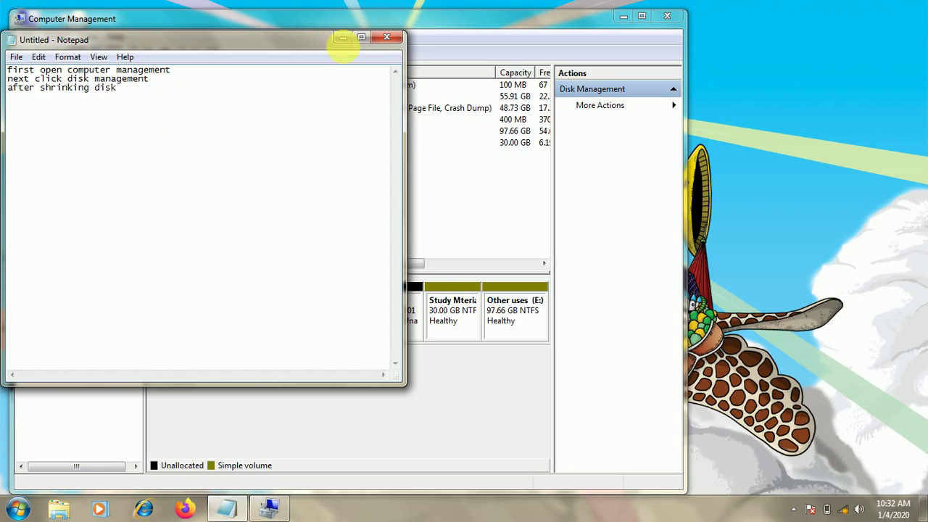
pyautogui.click(343, 37)
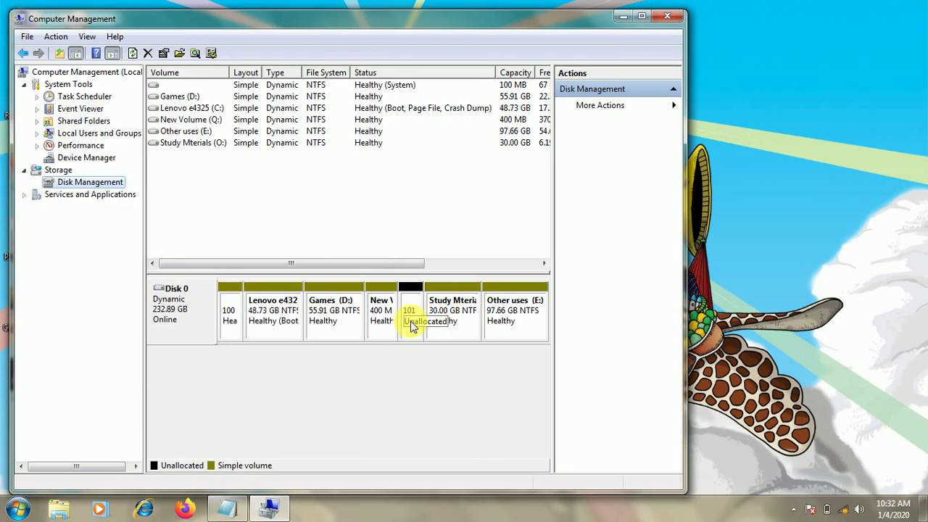
# Step: Create a 100 MB simple volume in Disk 0's unallocated space with drive letter R, quick-formatted as NTFS with the label New Volume
pyautogui.rightClick(410, 323)
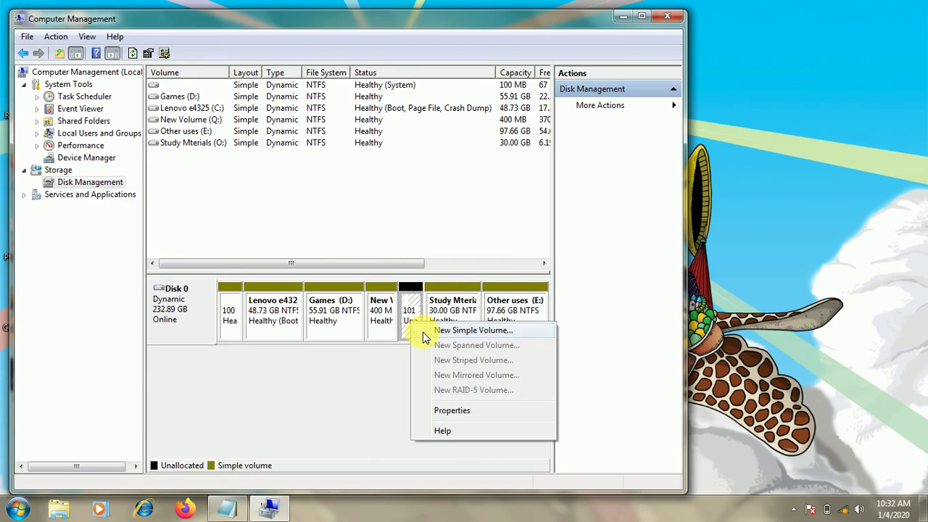
pyautogui.click(425, 332)
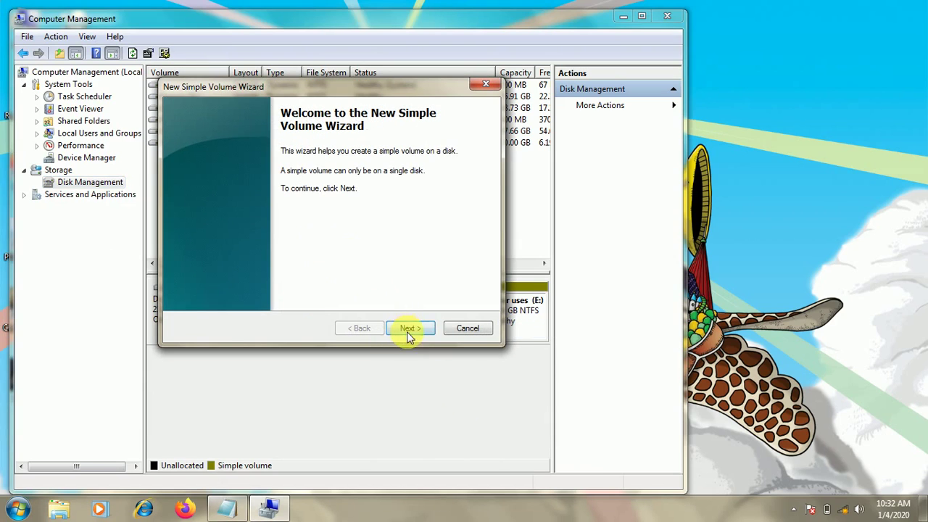
pyautogui.click(410, 329)
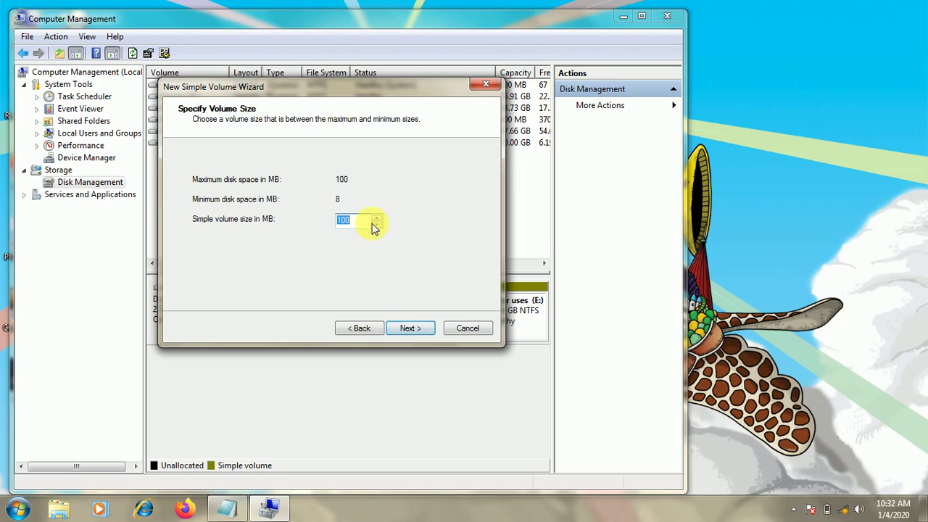
pyautogui.click(406, 330)
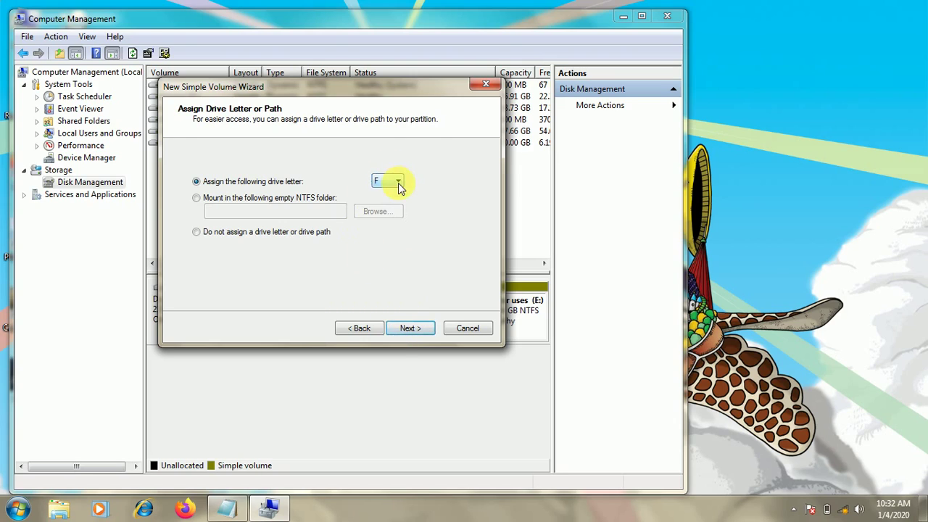
pyautogui.click(398, 182)
pyautogui.click(386, 300)
pyautogui.click(410, 328)
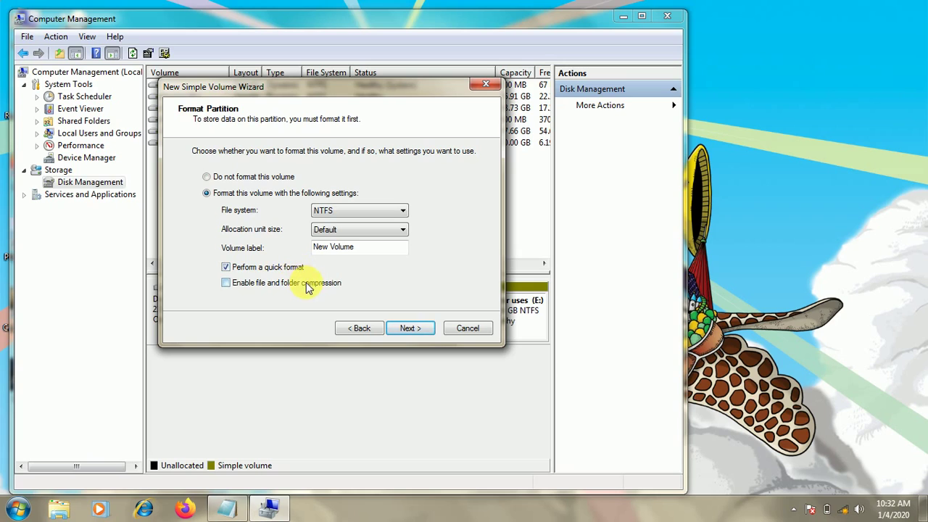
pyautogui.click(411, 330)
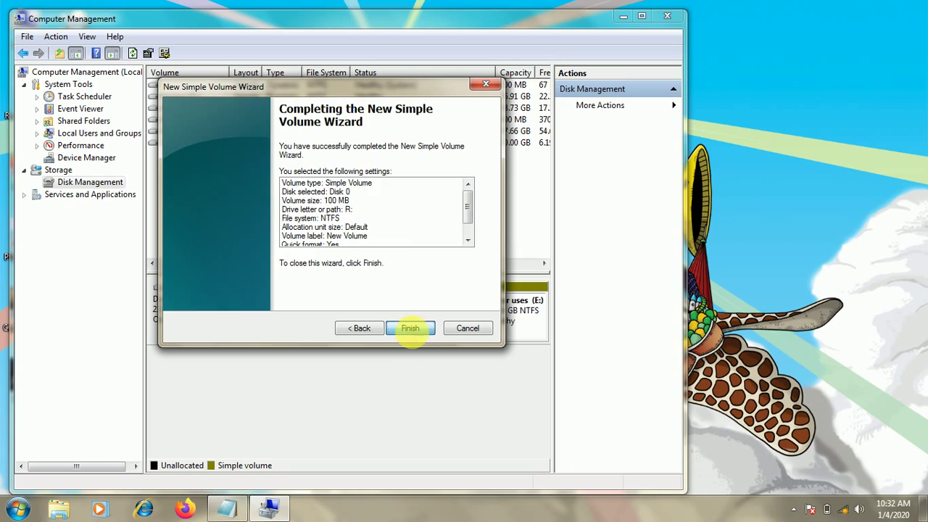
pyautogui.click(411, 329)
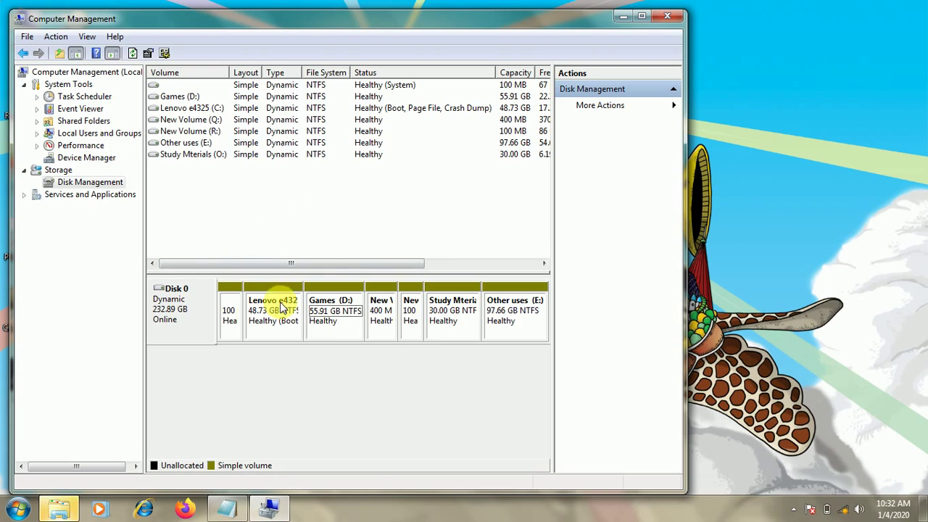
# Step: Bring up the AutoPlay window for New Volume (R:) and close it
pyautogui.moveTo(73, 508)
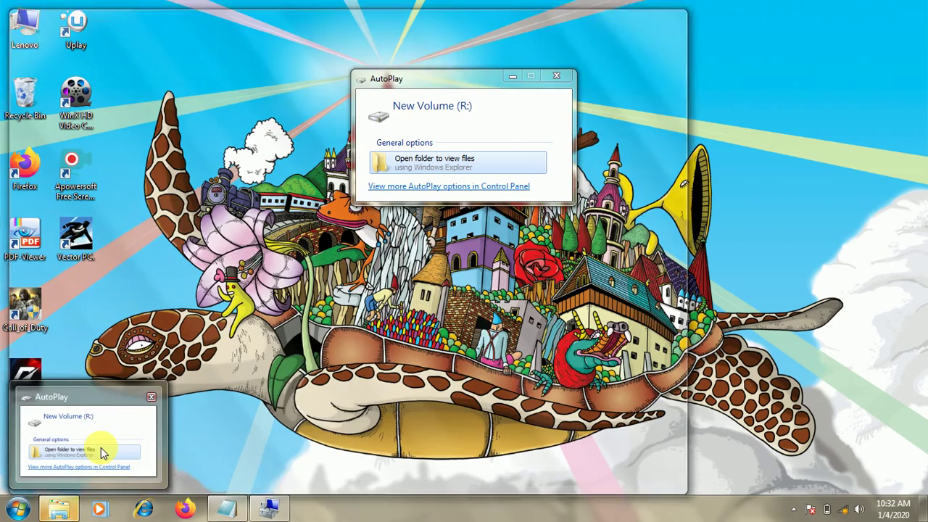
pyautogui.click(109, 441)
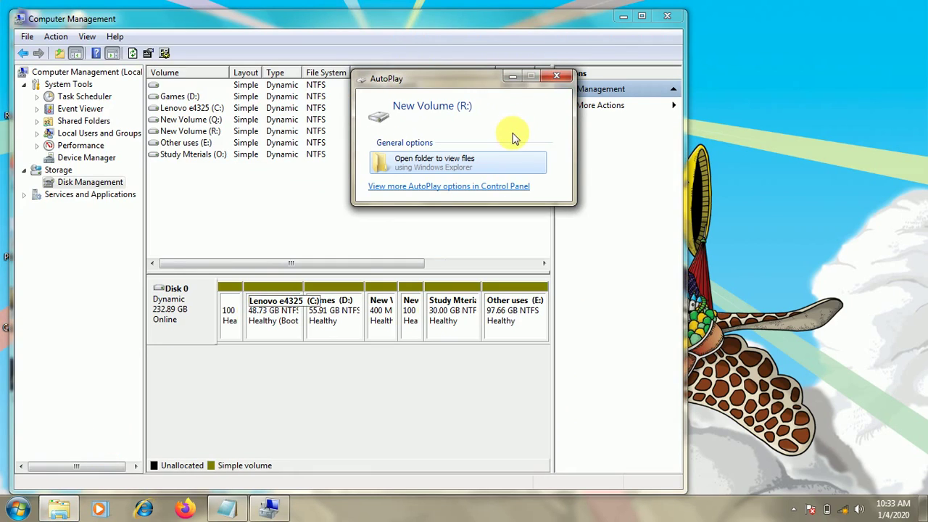
pyautogui.click(556, 78)
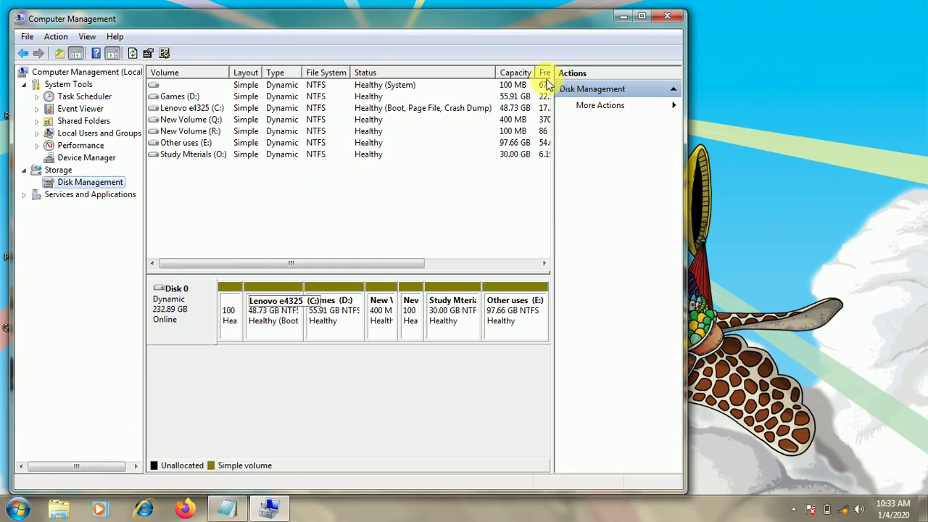
# Step: Switch to Notepad and add the line "click new simple volume and completed your disk" to the note
pyautogui.click(227, 509)
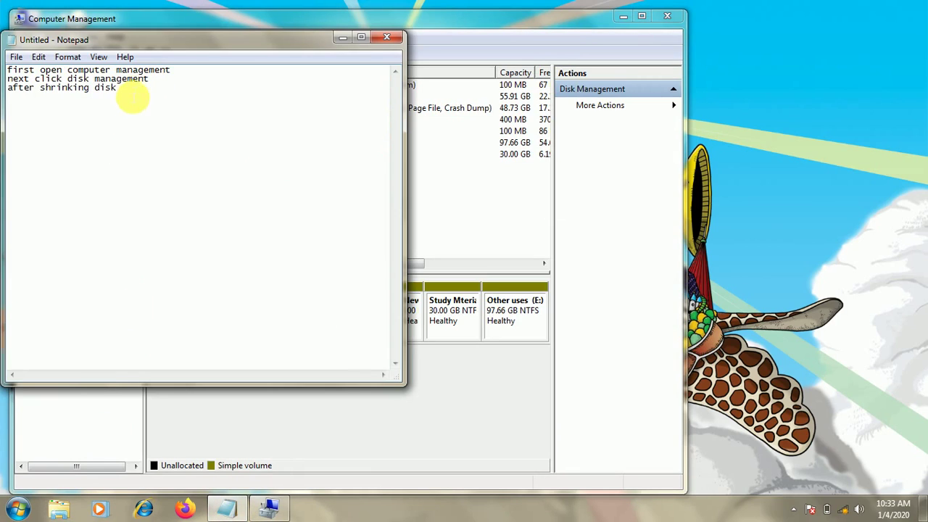
pyautogui.press('Return')
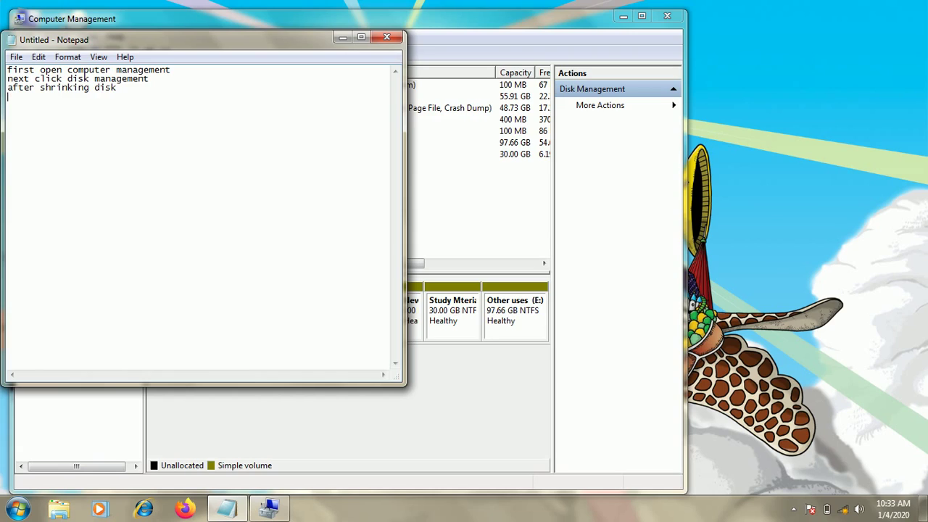
pyautogui.write('cl')
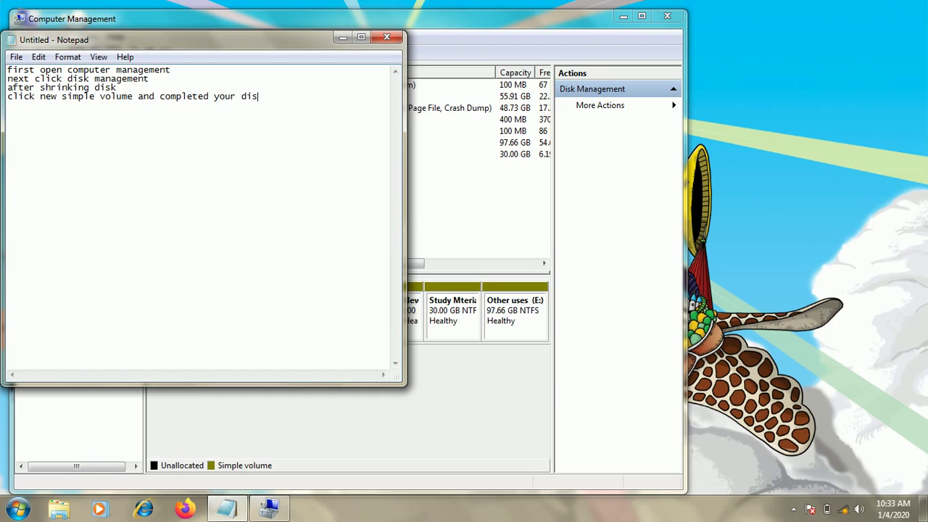
pyautogui.write('k')
# Step: Minimize the note and Computer Management, and open the Lenovo computer in Windows Explorer to view its drives
pyautogui.click(341, 38)
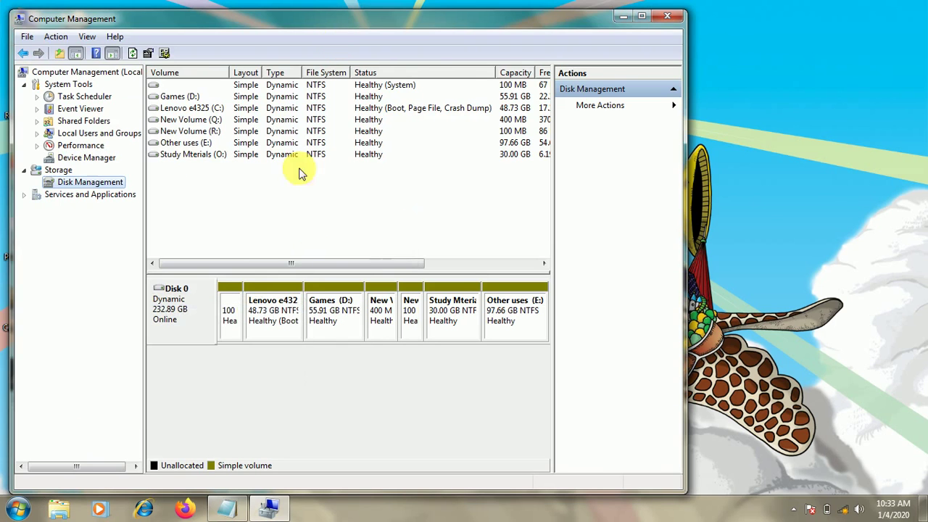
pyautogui.click(621, 22)
pyautogui.doubleClick(20, 26)
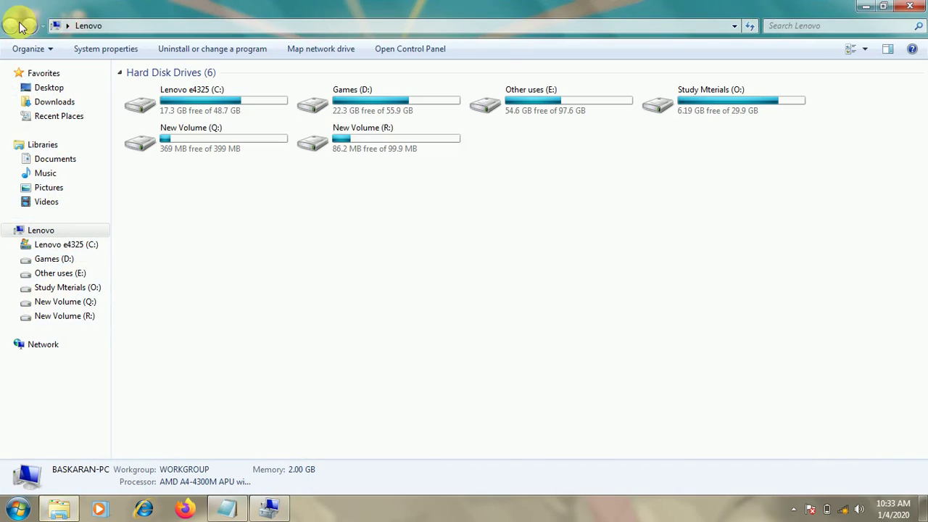
# Step: Open New Volume (Q:) and New Volume (R:) in turn to check their contents, and return to the drive list
pyautogui.click(220, 153)
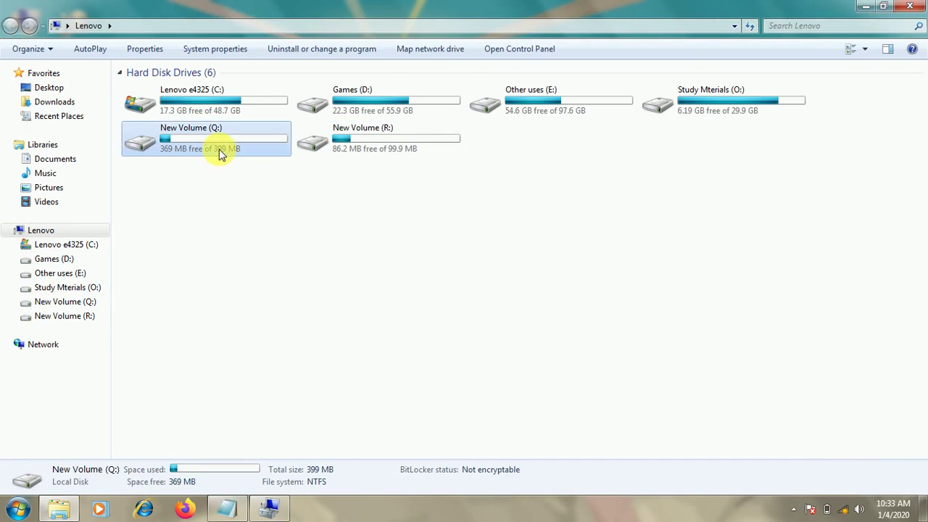
pyautogui.doubleClick(220, 153)
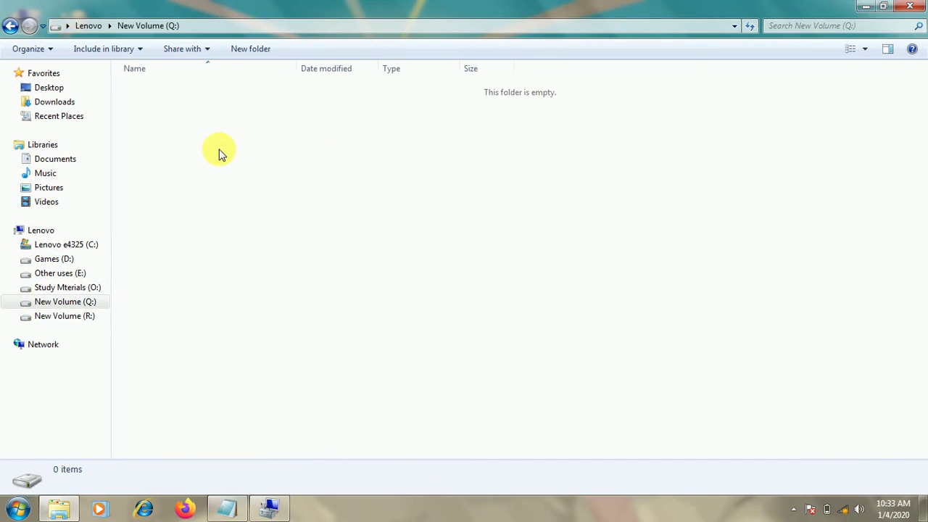
pyautogui.click(13, 28)
pyautogui.doubleClick(380, 138)
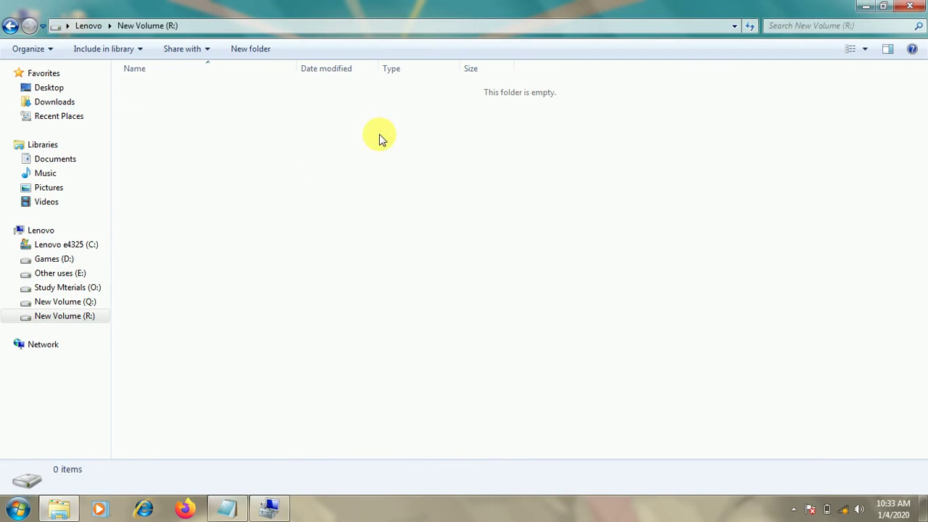
pyautogui.rightClick(304, 148)
pyautogui.click(331, 199)
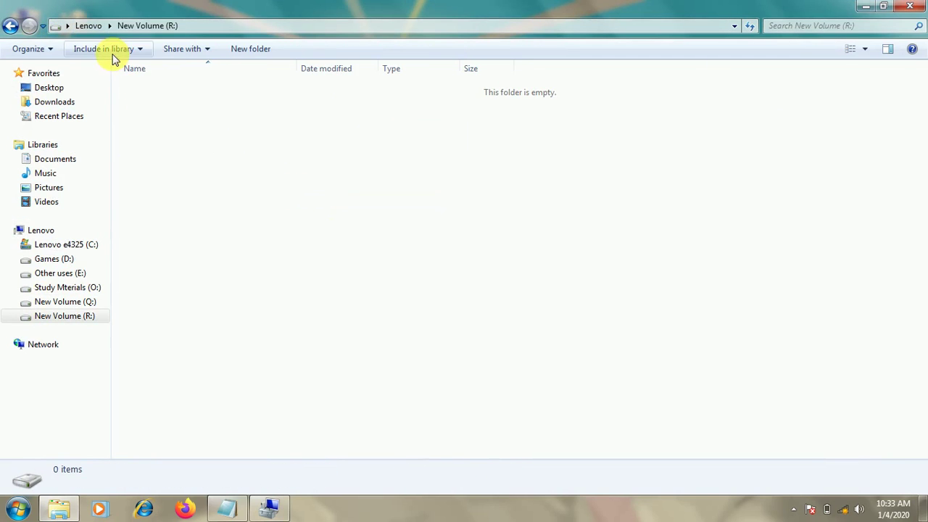
pyautogui.click(10, 25)
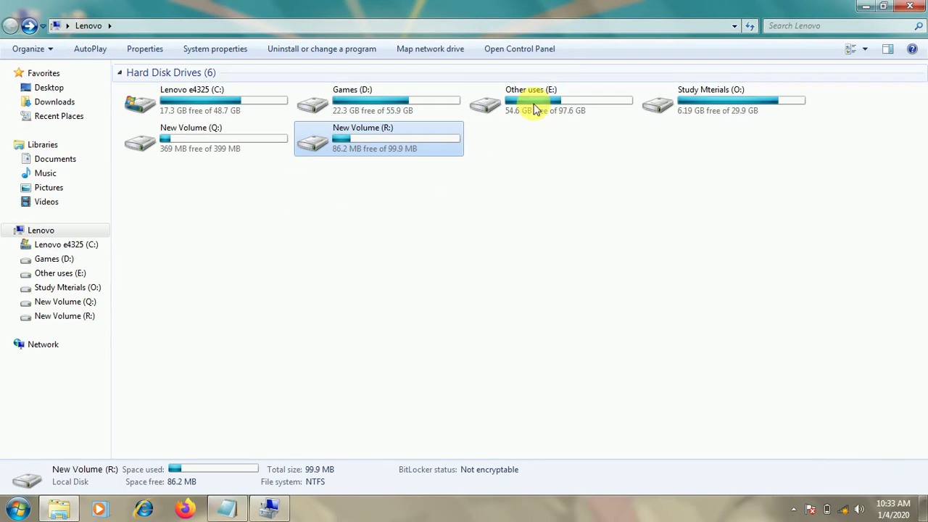
# Step: Copy the zipped folder Driver.Talent.Pro.7.1.27.76_Startcrack.com from Study Mterials (O:) into New Volume (R:) and return to the drive list
pyautogui.doubleClick(678, 98)
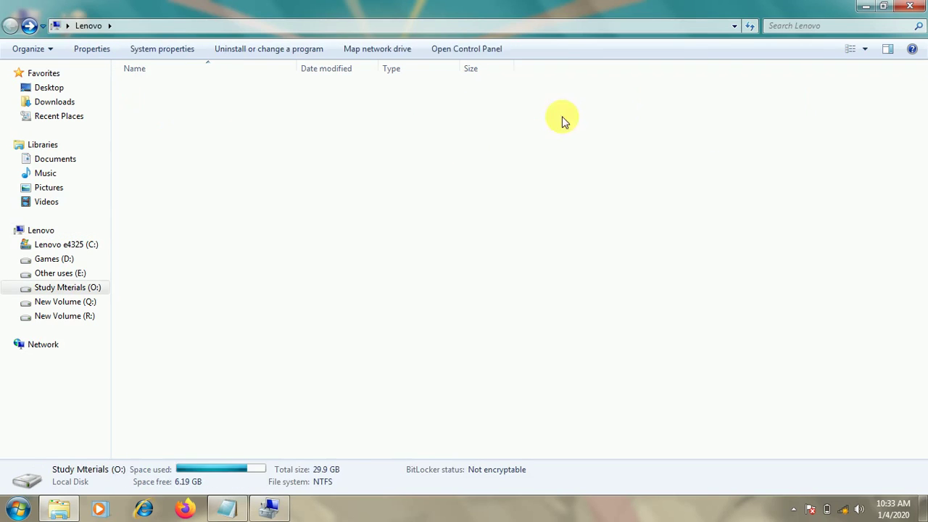
pyautogui.click(248, 261)
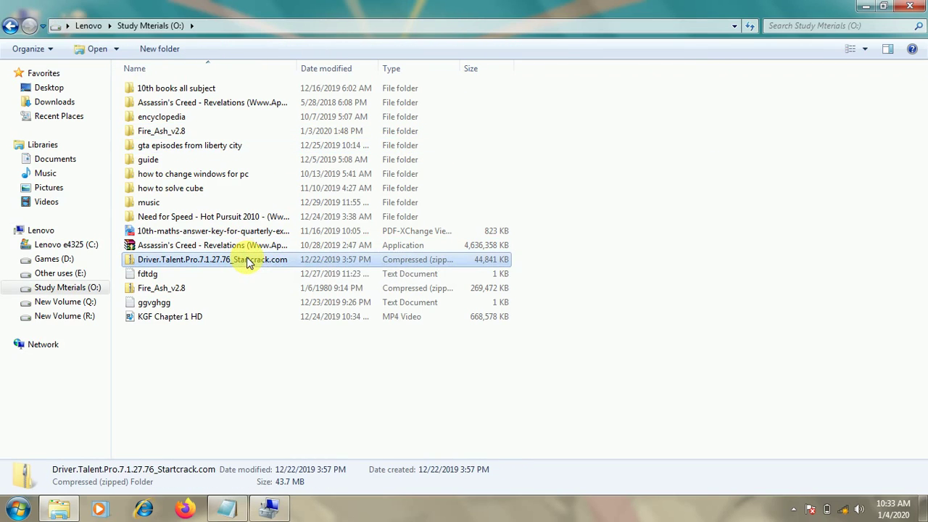
pyautogui.rightClick(248, 261)
pyautogui.click(304, 414)
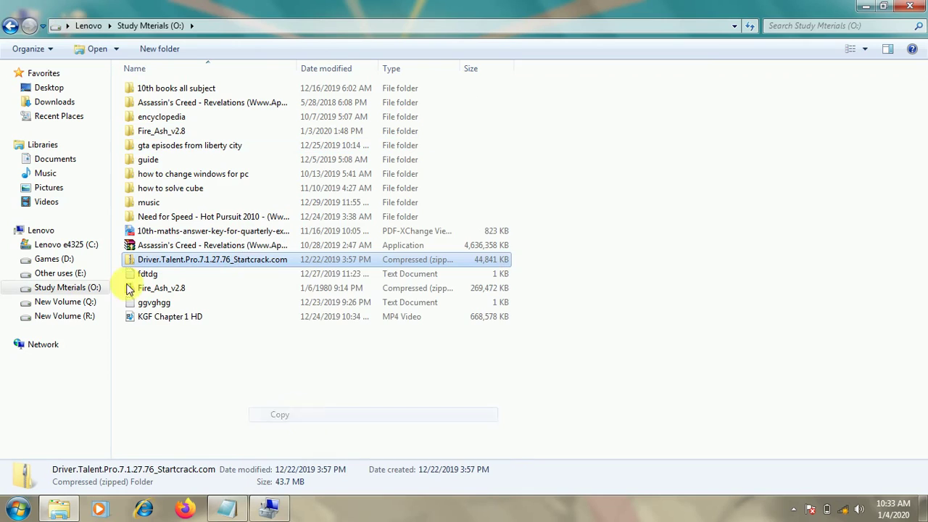
pyautogui.click(80, 317)
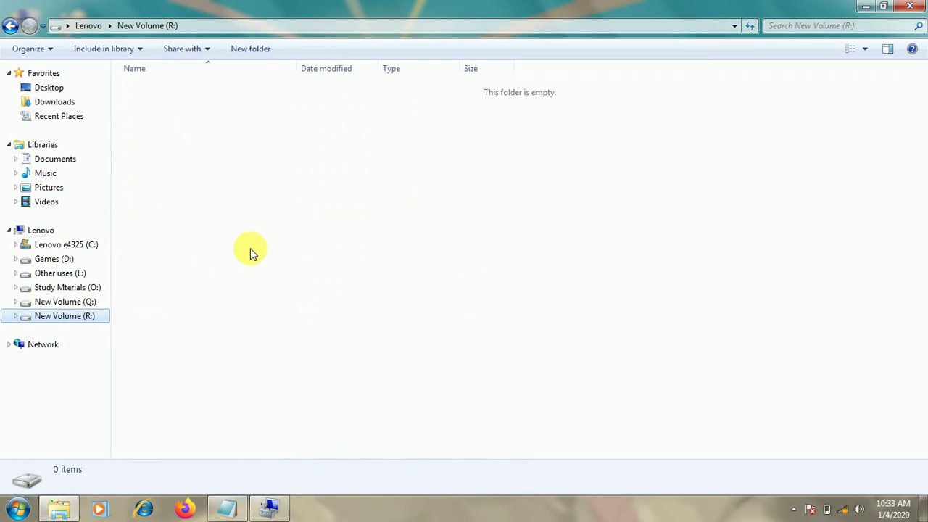
pyautogui.hotkey('ctrl', 'v')
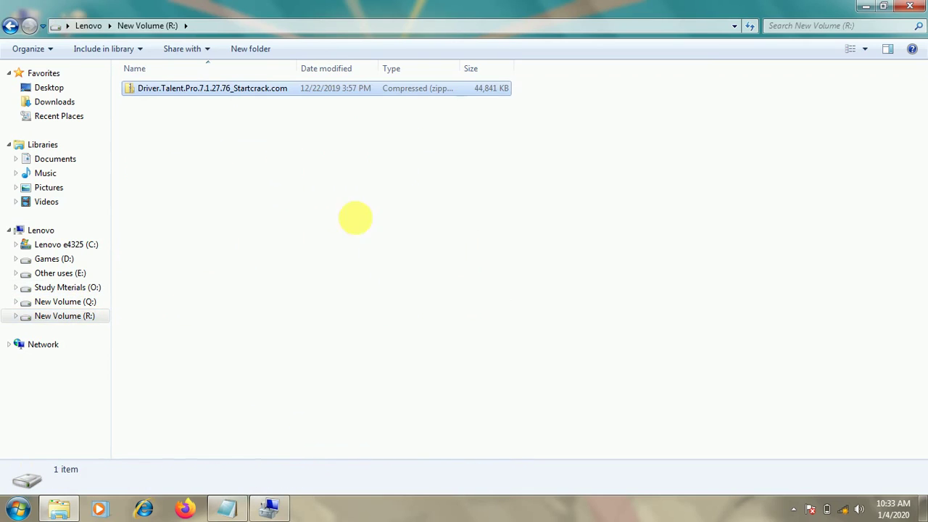
pyautogui.click(81, 230)
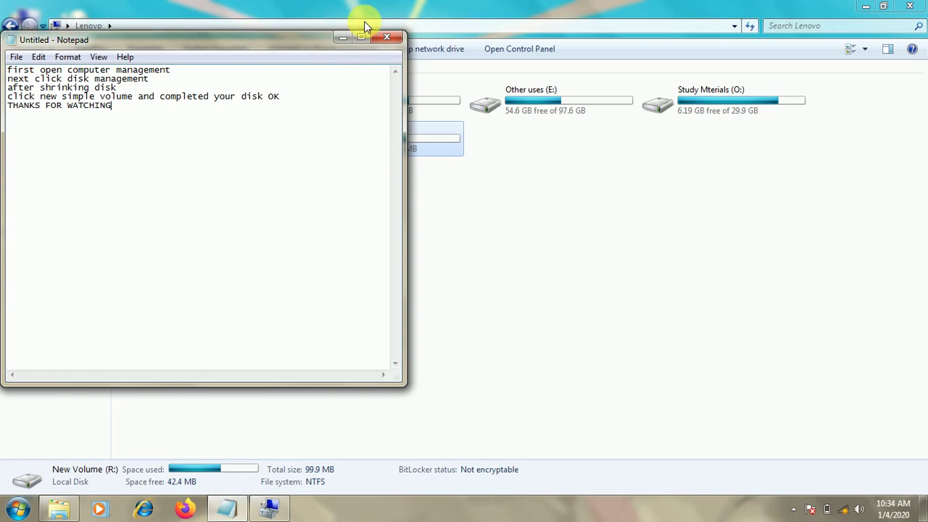
# Step: Close the untitled Notepad note without saving its changes
pyautogui.click(387, 37)
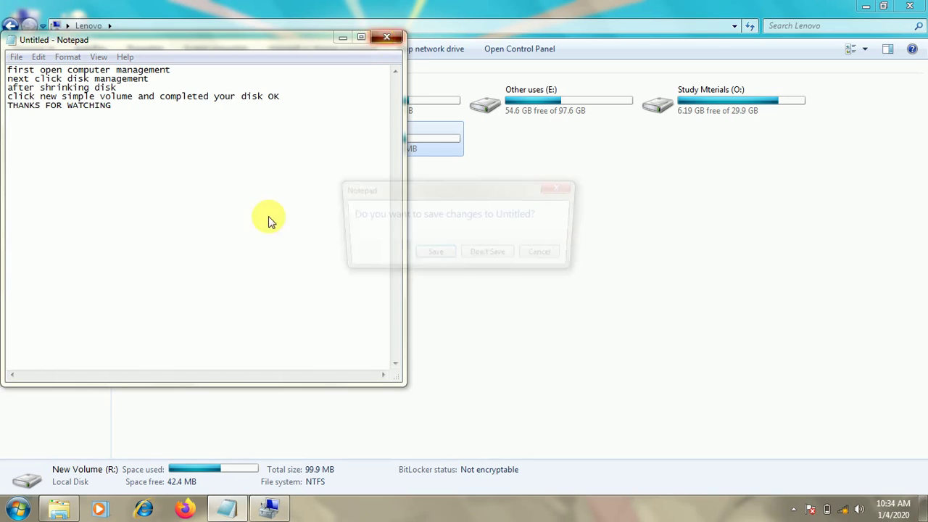
pyautogui.click(508, 261)
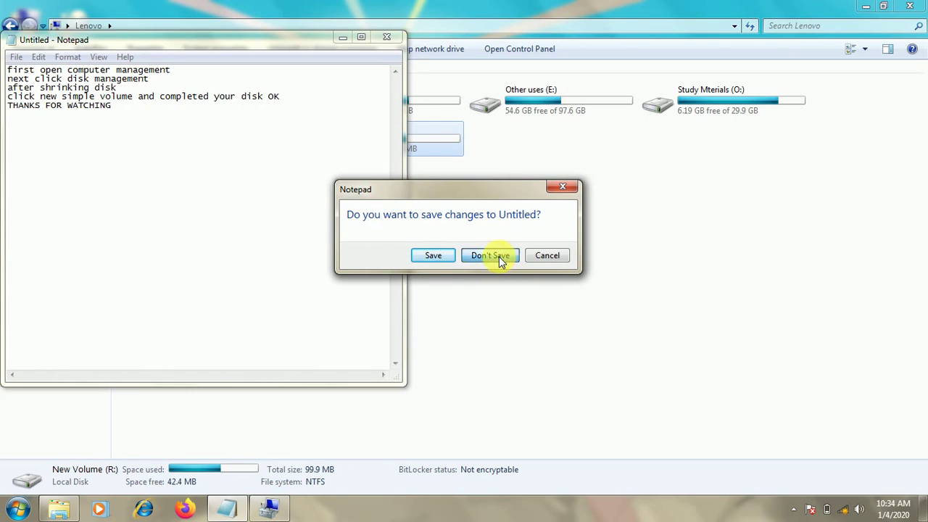